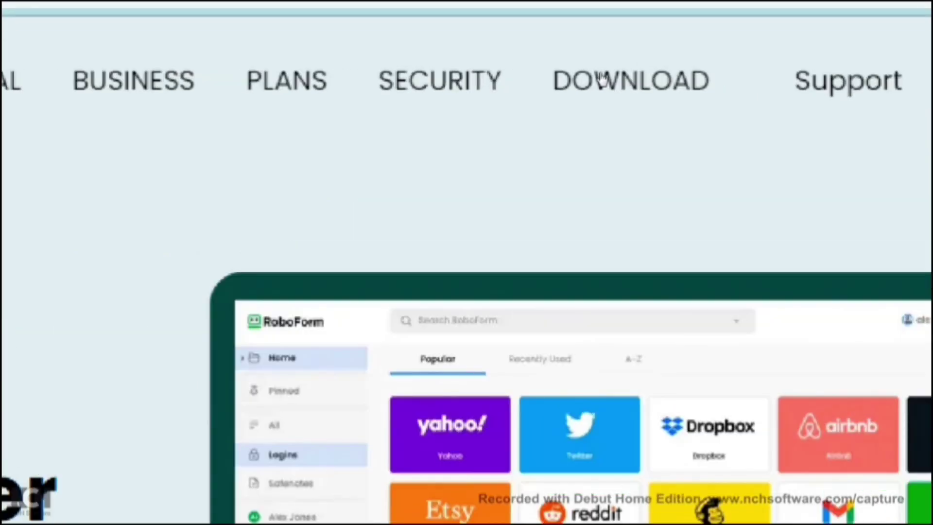
Open the RoboForm download page from the site's top navigation
click(601, 76)
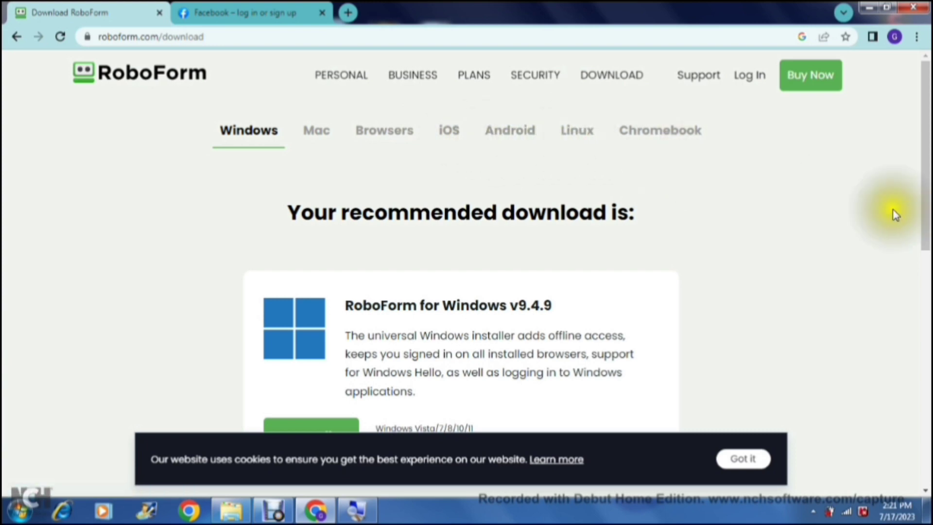
Download RoboForm for Windows v9.4.9 and run the RoboForm-v9-Setup.exe installer
drag(923, 191, 925, 247)
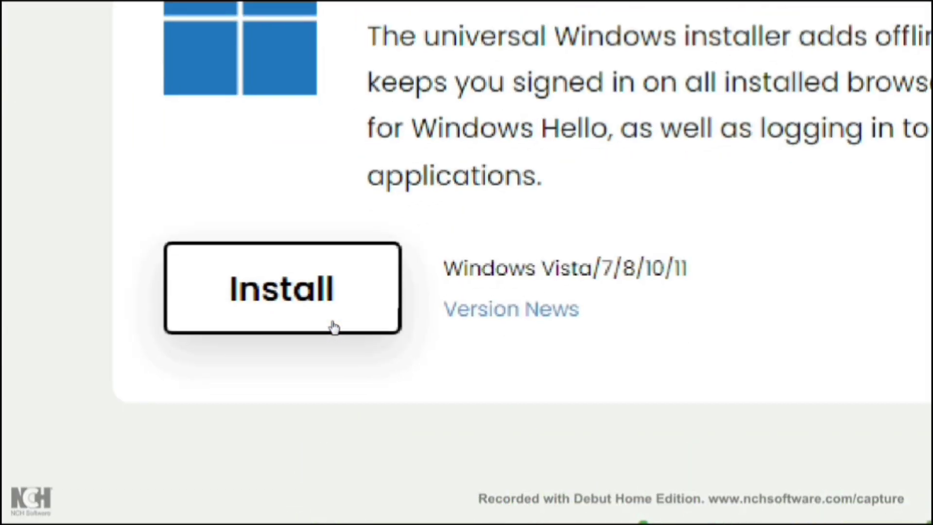
click(335, 327)
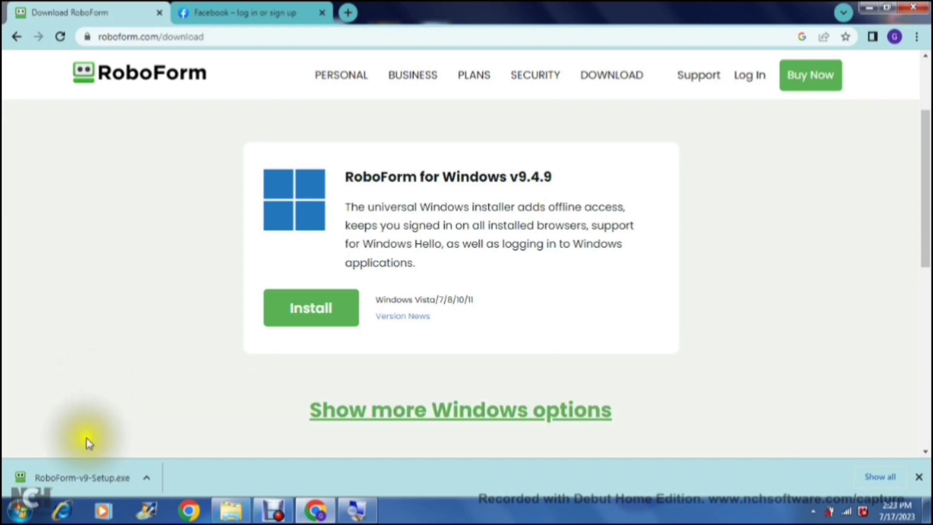
click(84, 479)
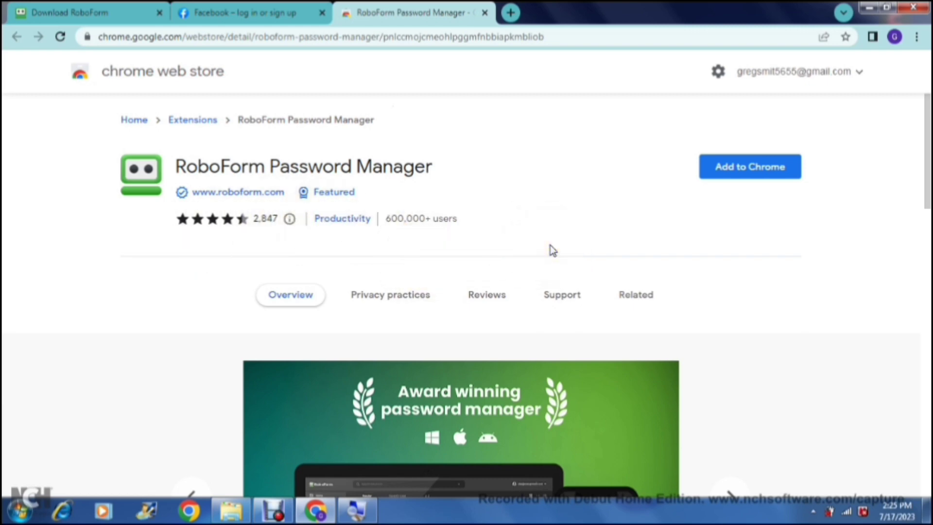
Add the RoboForm Password Manager extension to Chrome from the Web Store
click(927, 166)
mouse_move(926, 167)
mouse_down()
mouse_move(924, 355)
mouse_move(922, 150)
mouse_up()
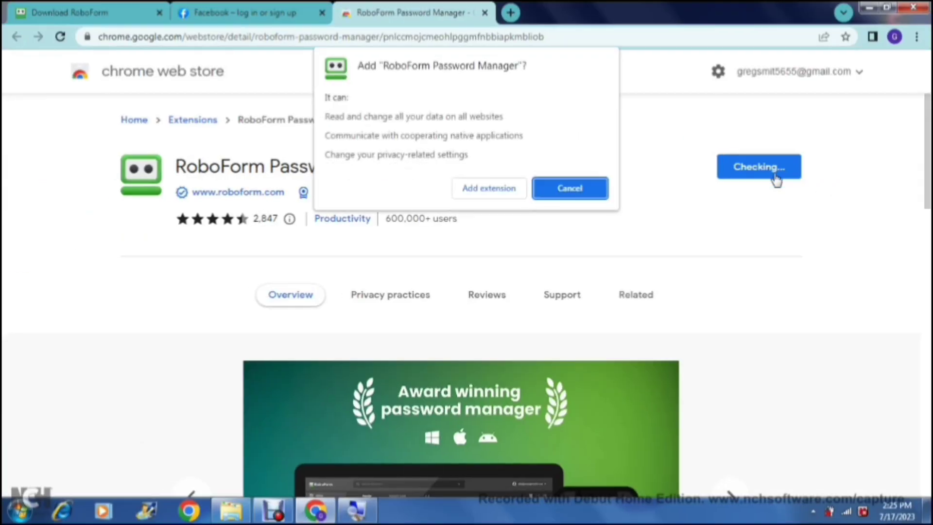
click(520, 188)
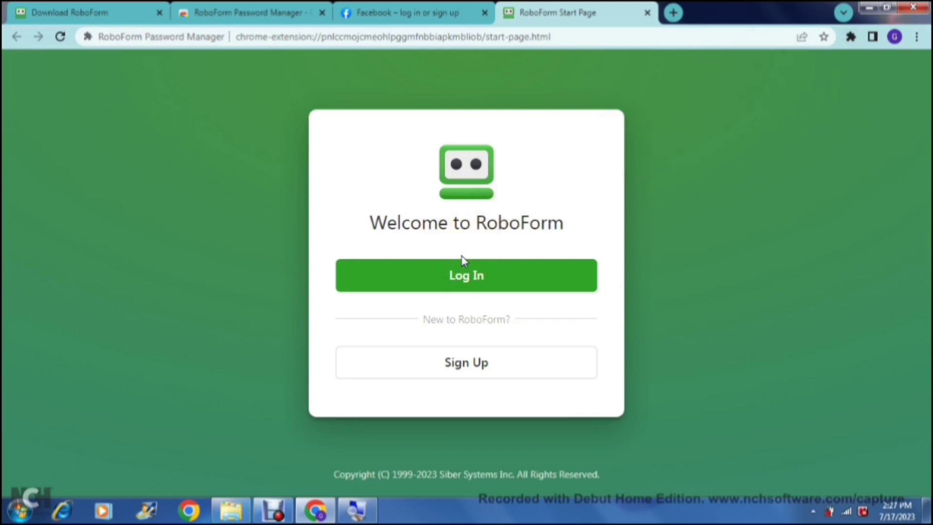
Sign up for a RoboForm account with email, confirmed master password and full name
click(466, 362)
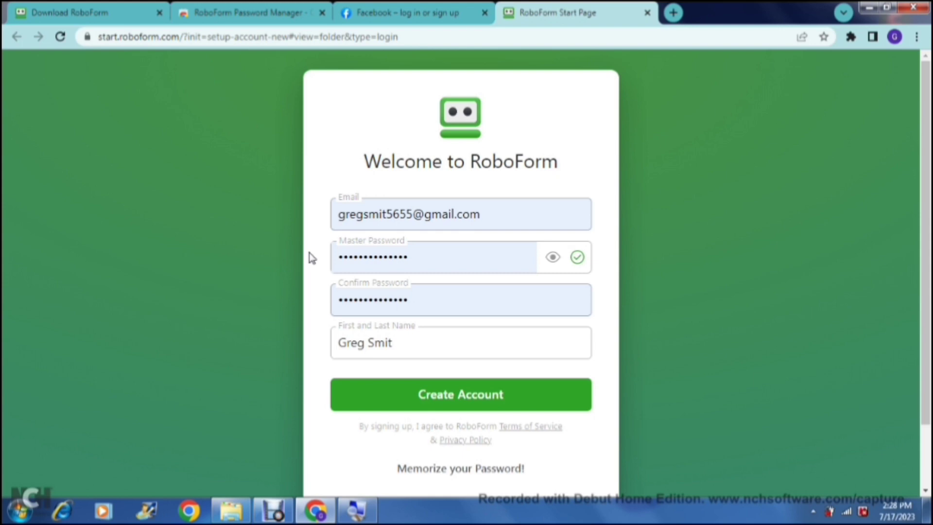
click(451, 403)
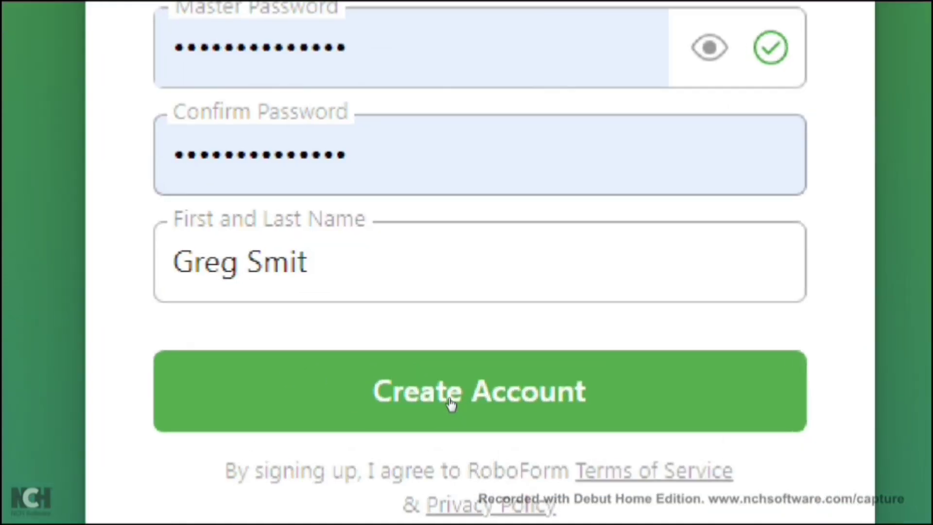
click(450, 398)
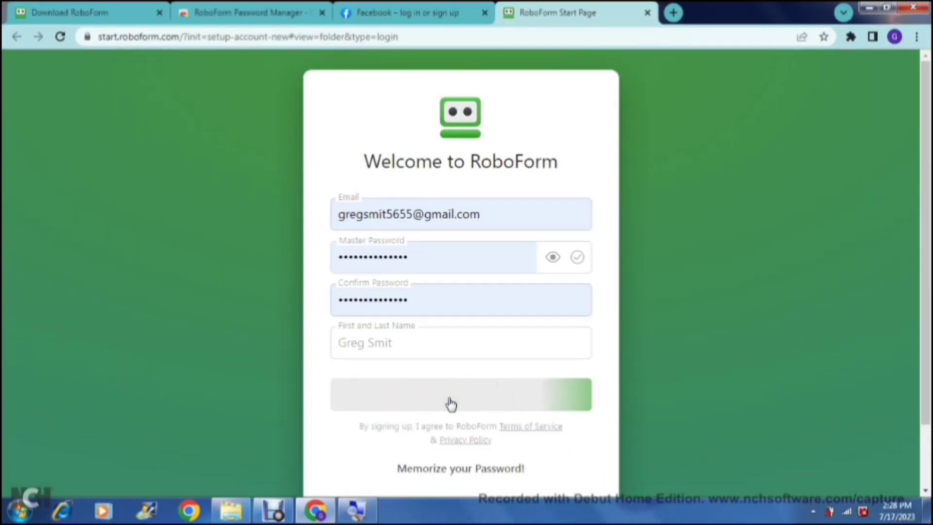
click(480, 384)
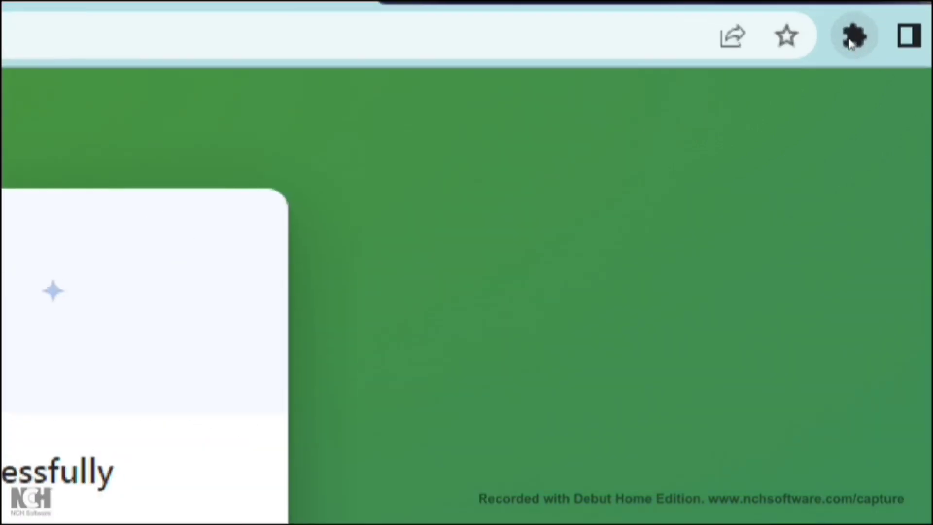
Check in Chrome's extensions menu that RoboForm can read and change data on all sites
click(852, 39)
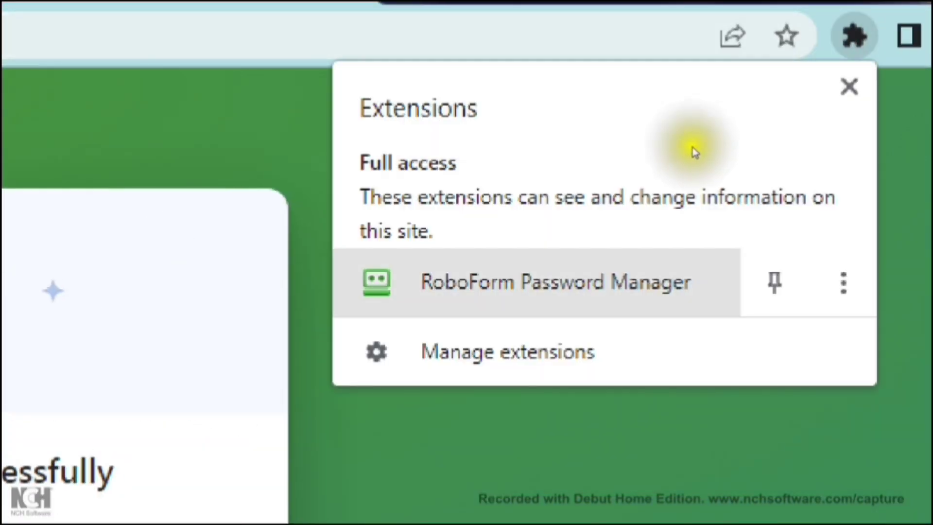
click(843, 282)
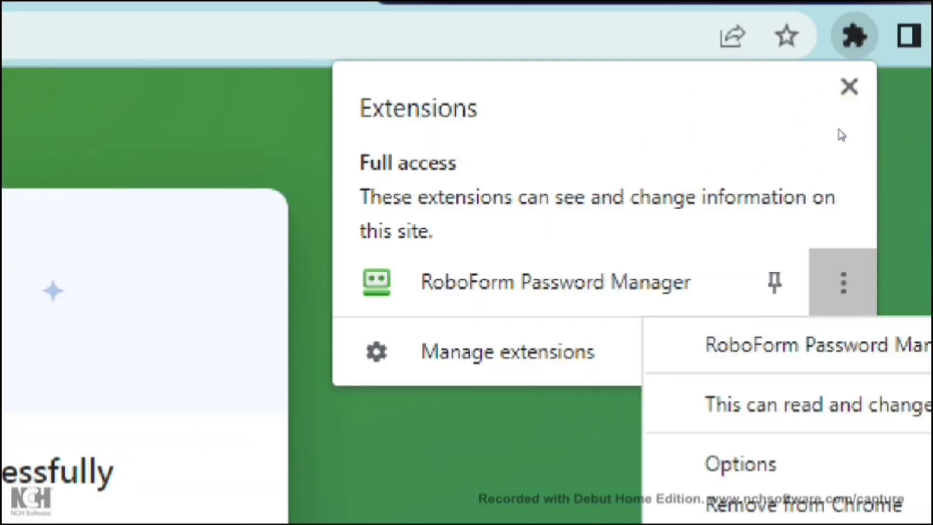
click(840, 133)
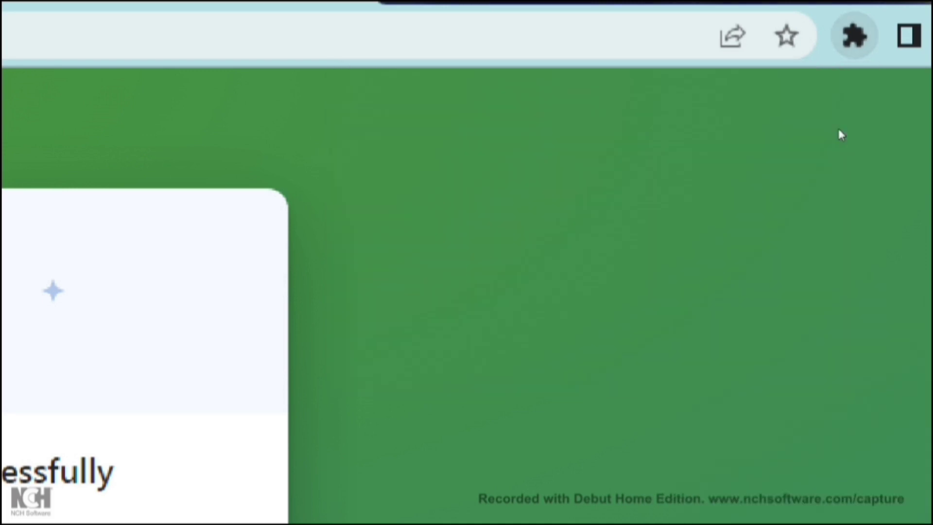
click(831, 93)
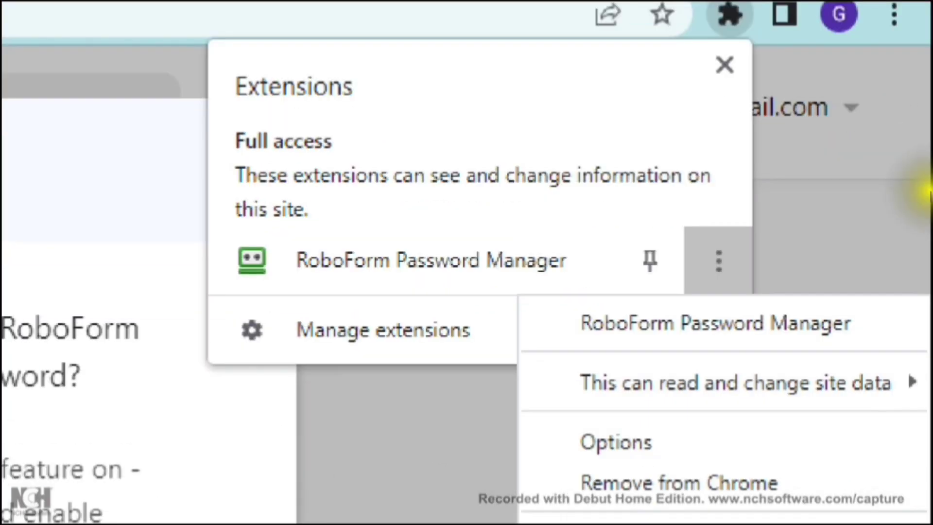
key(Up)
key(Up)
key(Right)
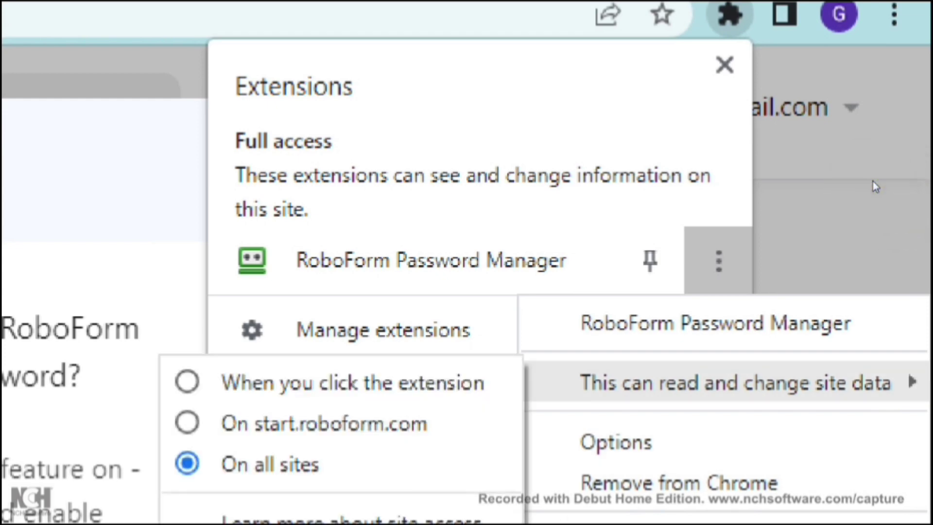
key(Down)
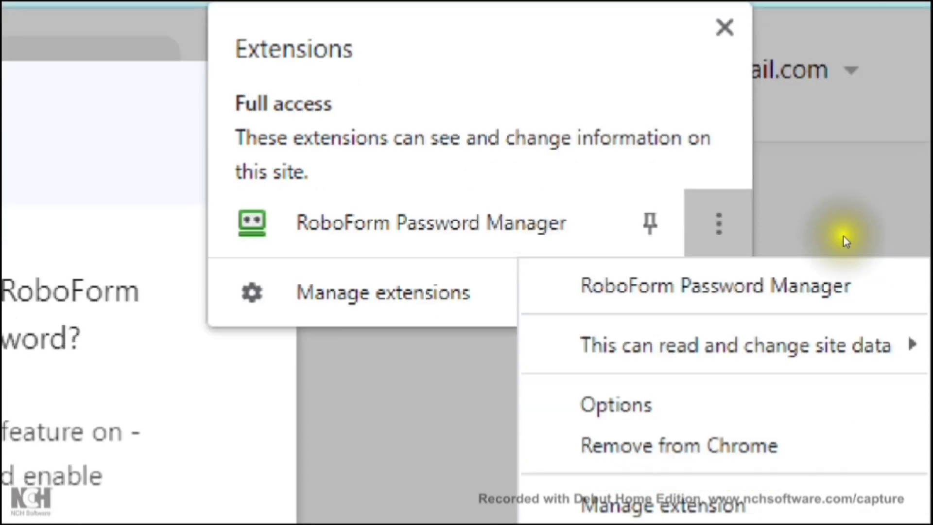
key(Down)
key(Down)
key(Up)
key(Up)
key(Down)
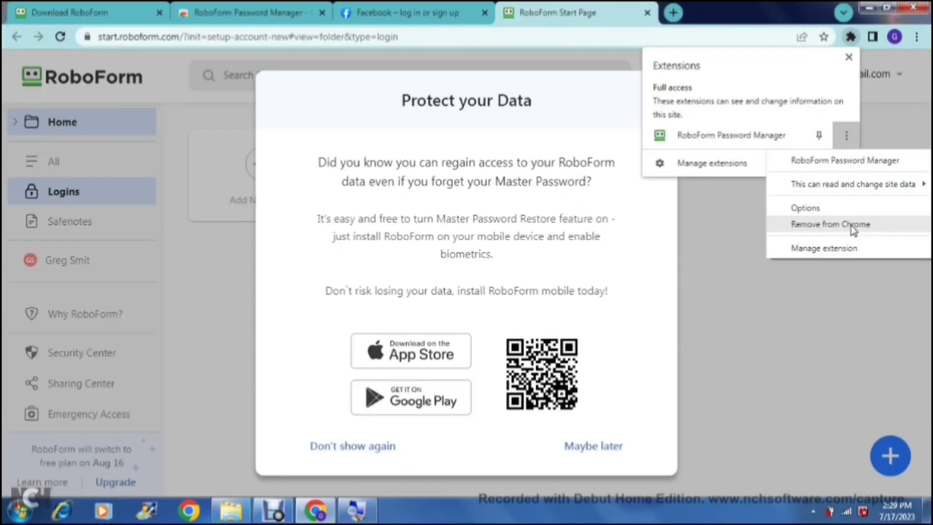
Choose Maybe later on the Protect your Data prompt and begin adding a new login
click(383, 447)
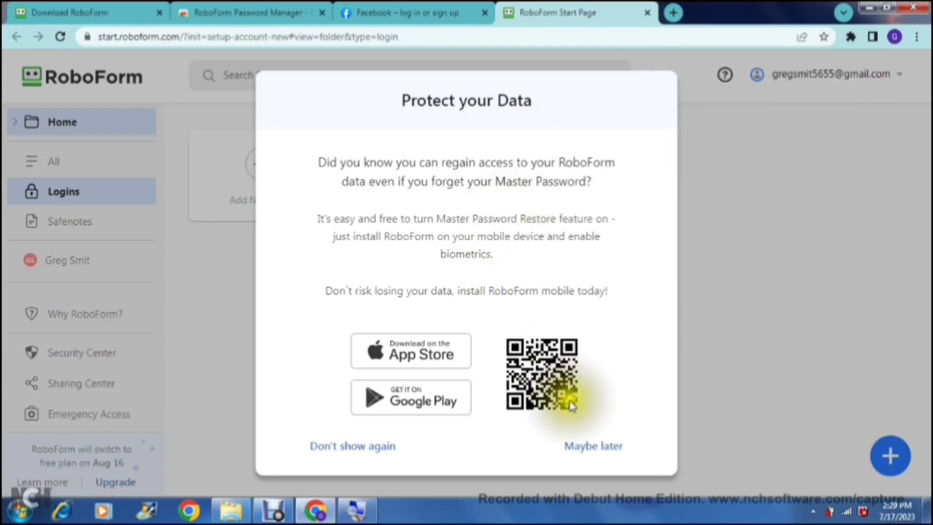
click(591, 448)
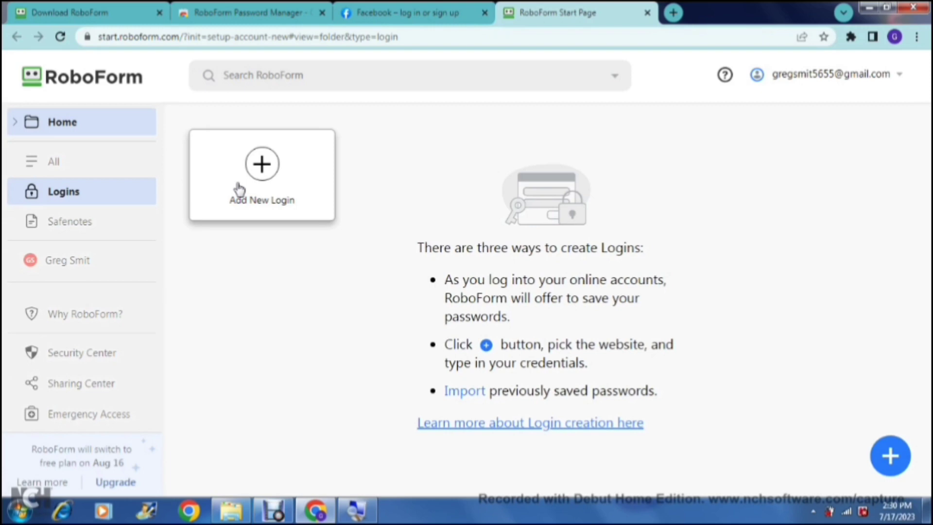
click(239, 189)
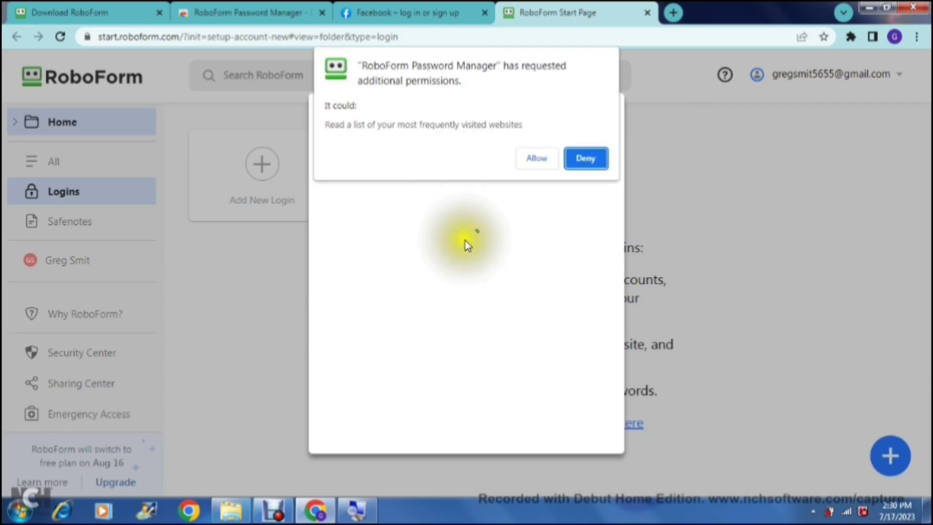
click(532, 162)
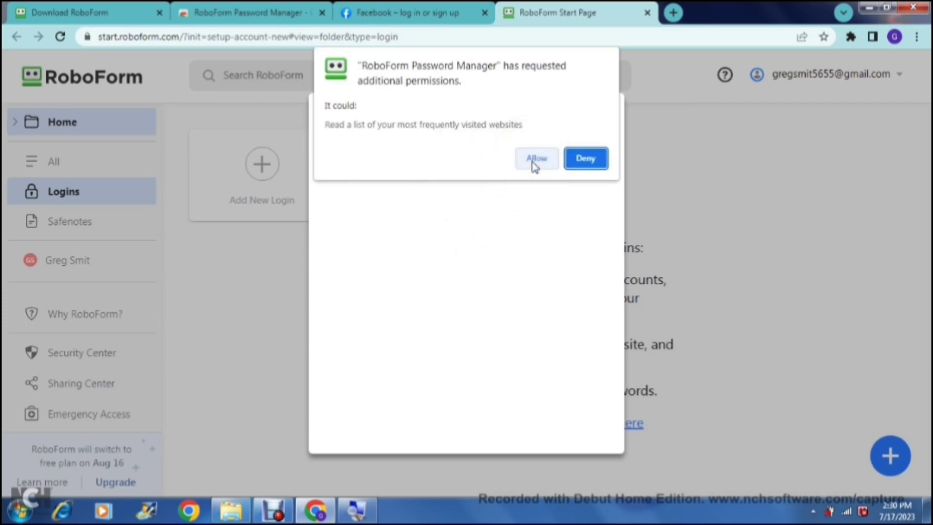
Allow the extension's extra permissions and pick Google as the new login's site
click(534, 163)
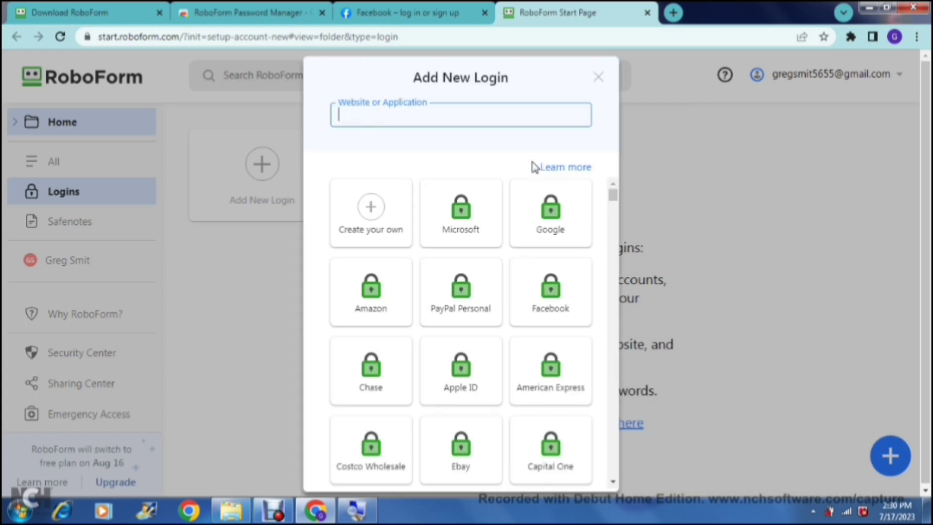
click(377, 214)
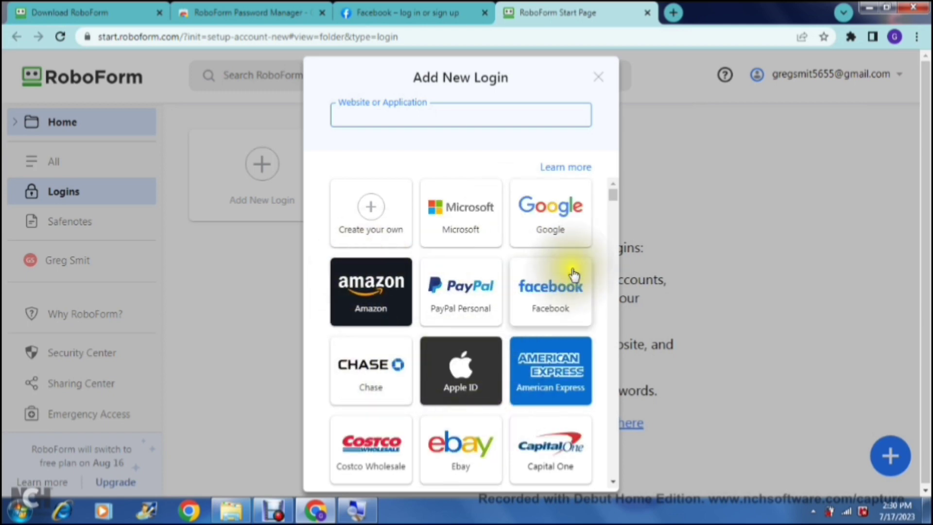
drag(613, 201, 619, 182)
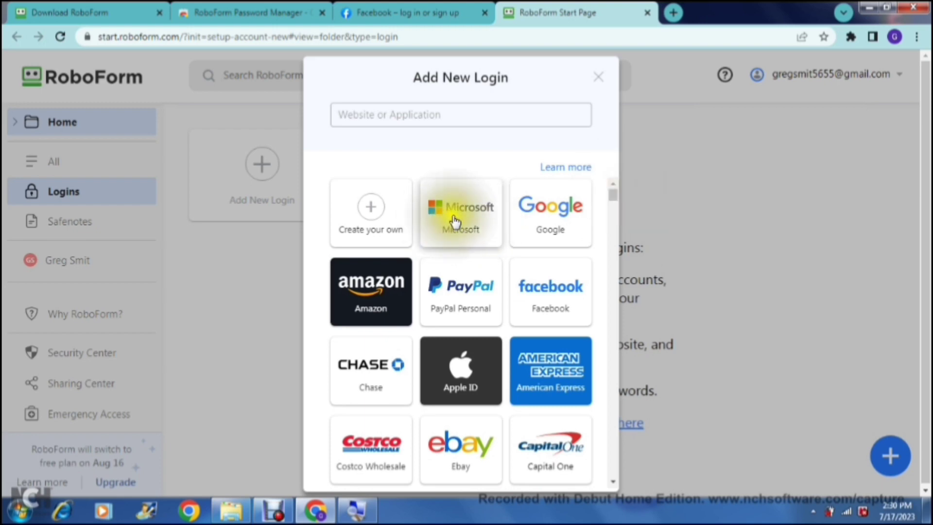
click(535, 216)
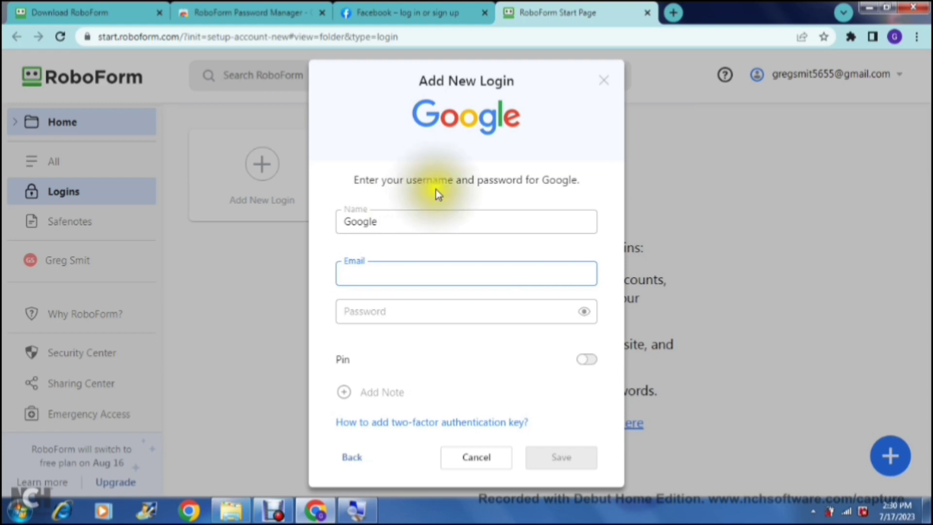
Enter the Google account's email and password and save the login
click(422, 220)
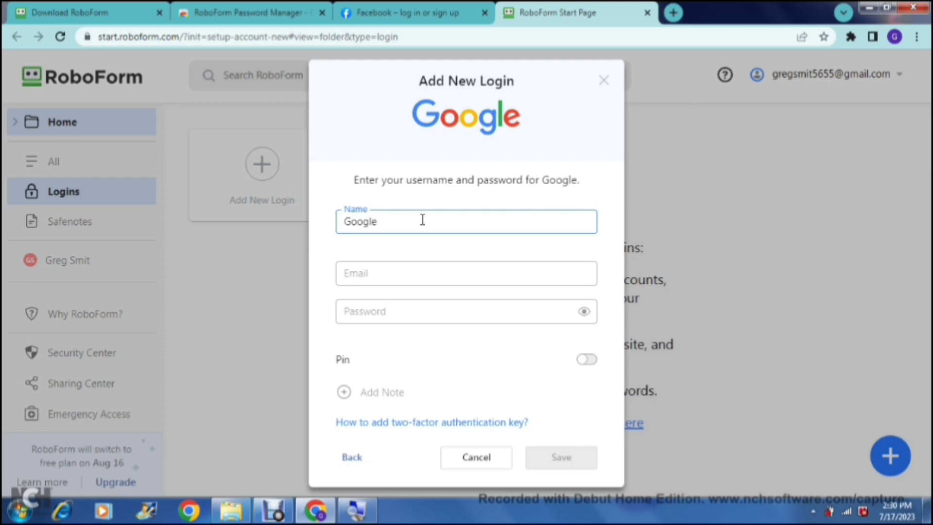
click(416, 265)
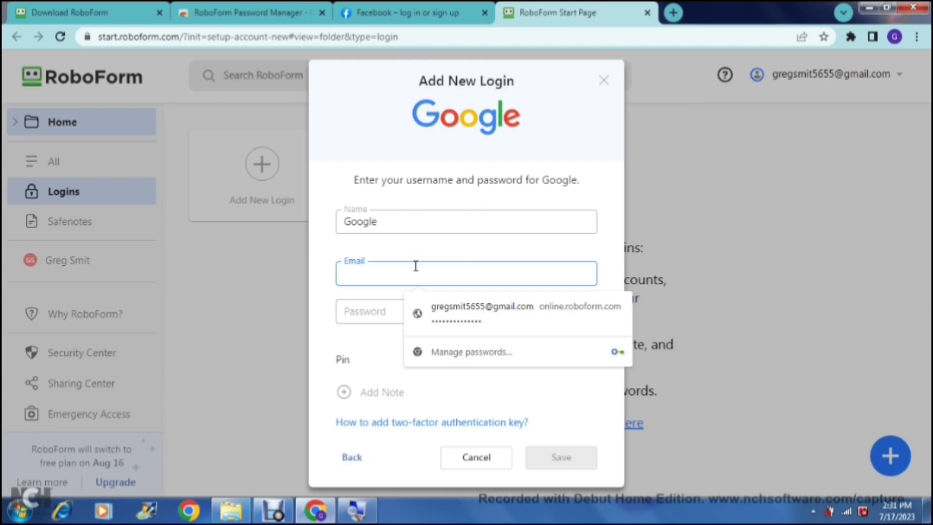
click(433, 311)
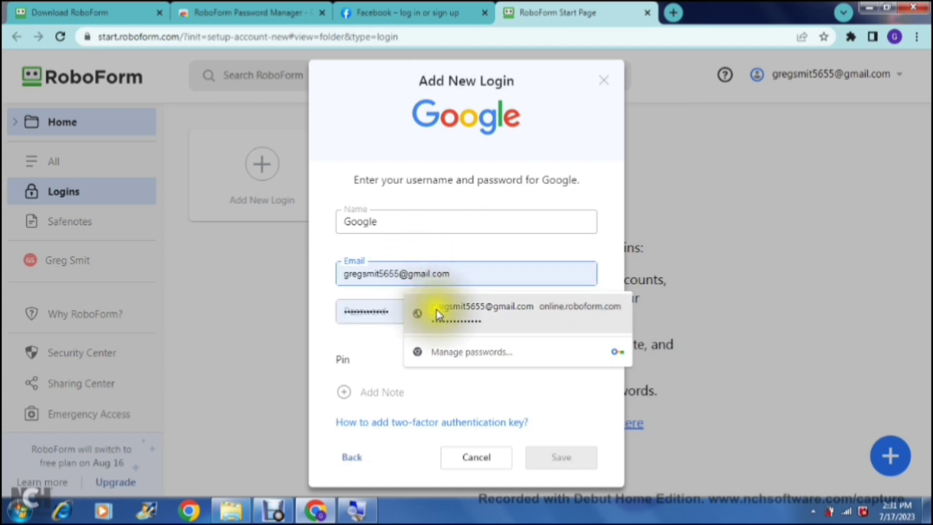
click(439, 310)
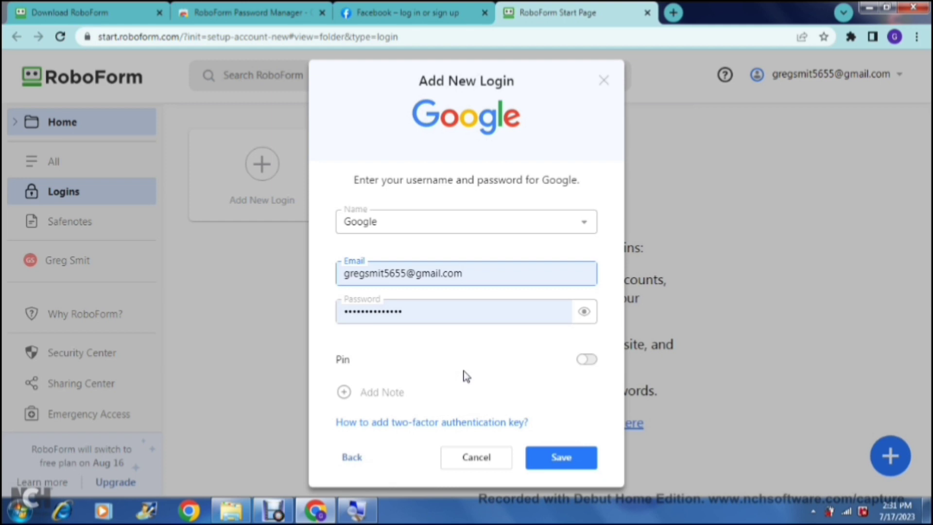
click(550, 460)
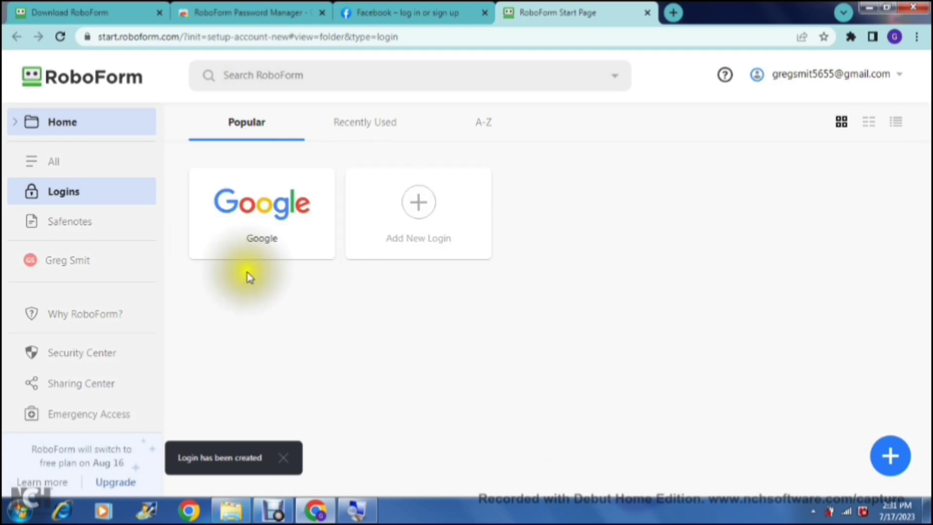
Review the Google login's three-dot actions menu, then open Add New Login again
mouse_move(258, 214)
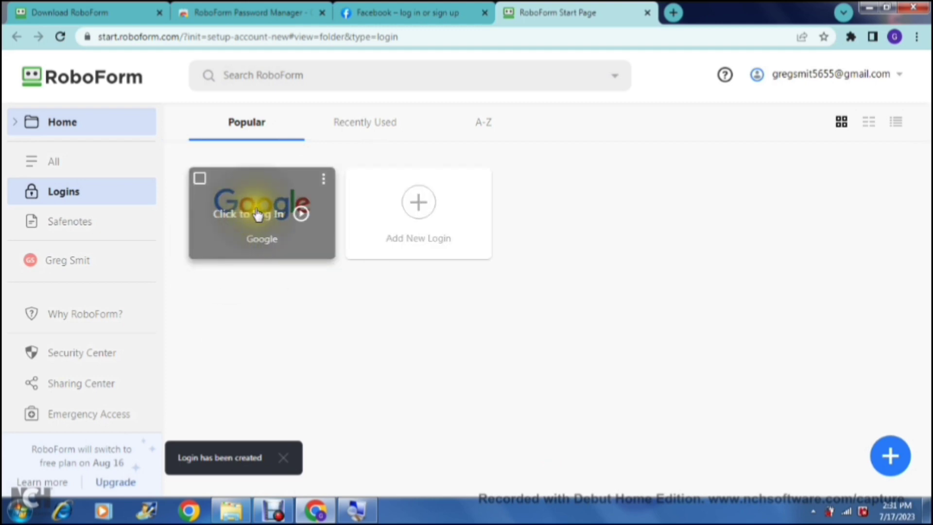
click(323, 179)
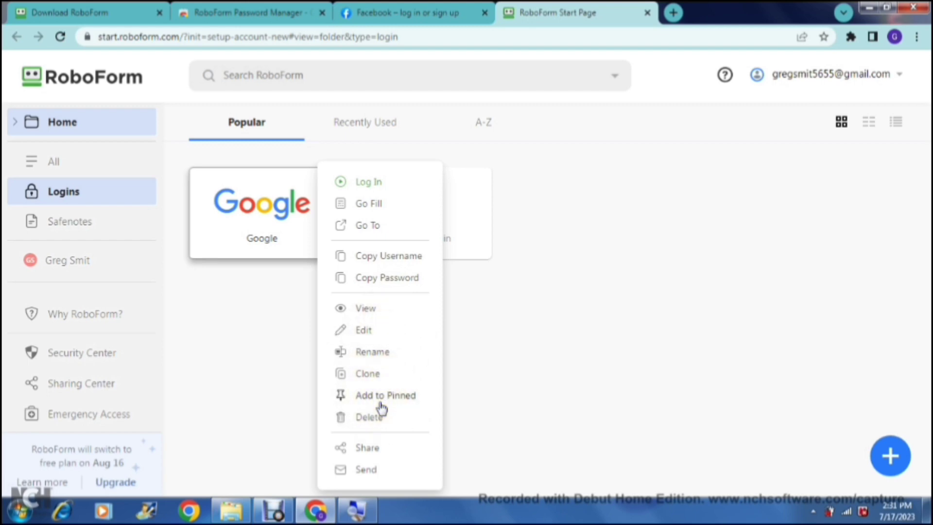
click(276, 382)
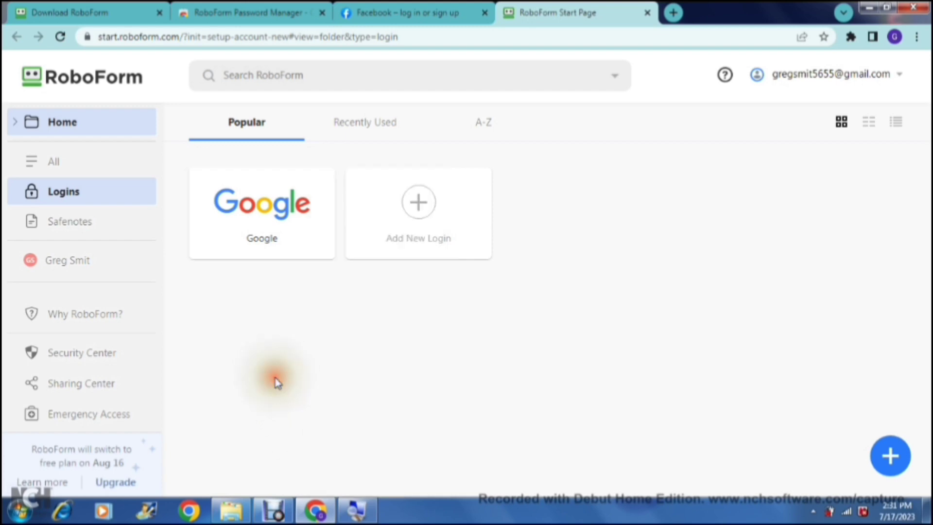
click(418, 214)
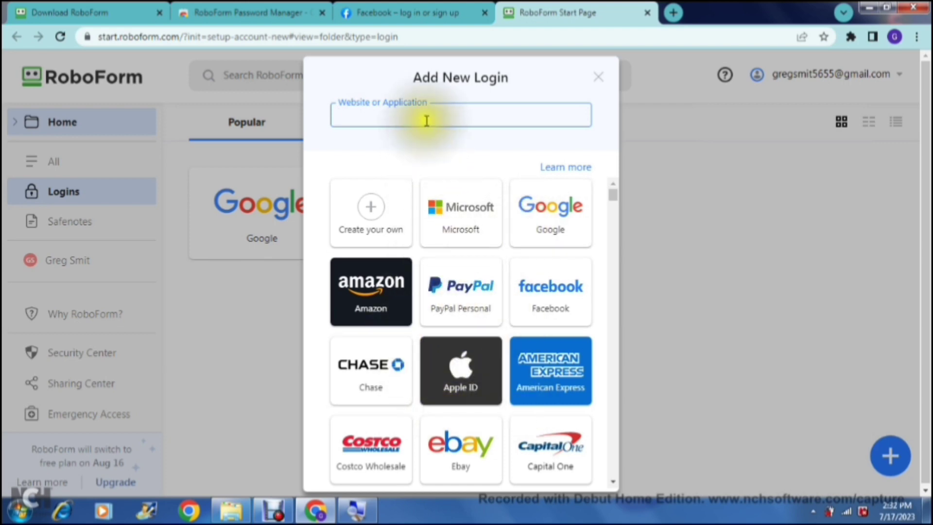
Search 'upwork' and create your own custom Upwork login entry
click(412, 115)
click(413, 115)
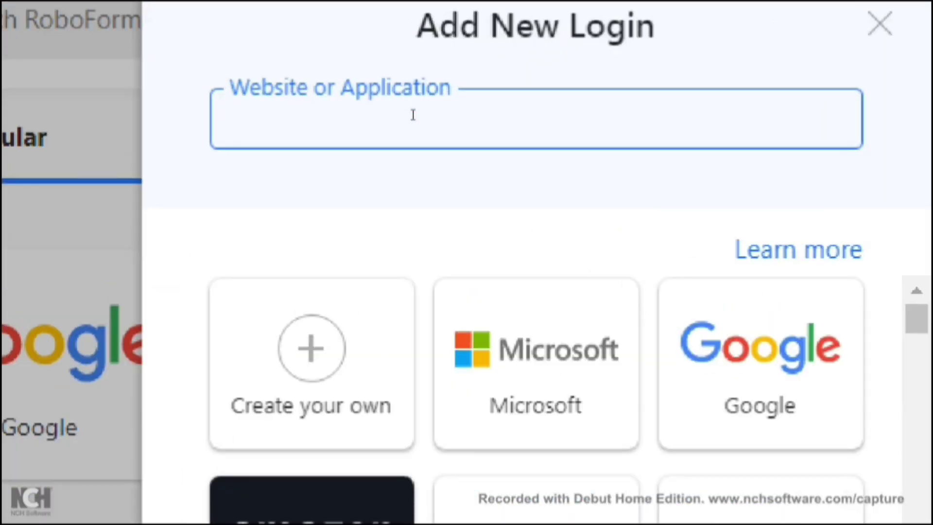
text(upwork)
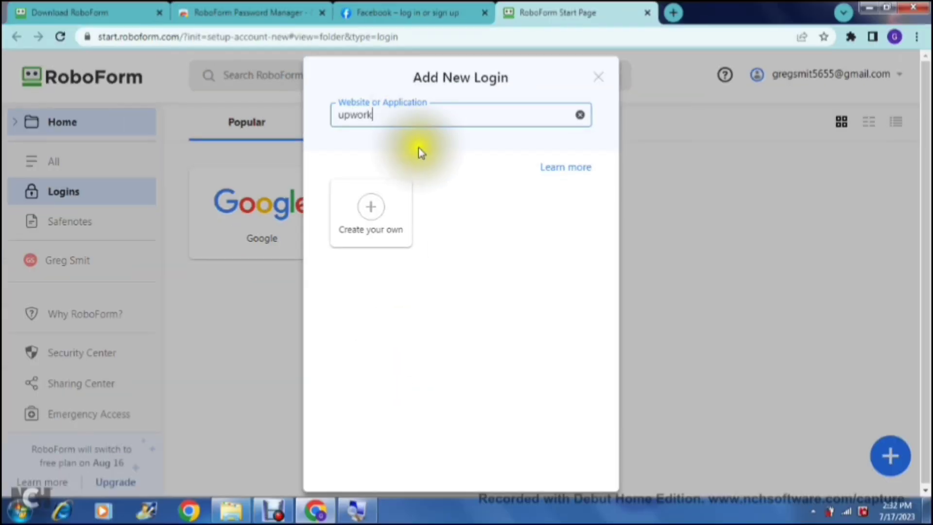
click(373, 210)
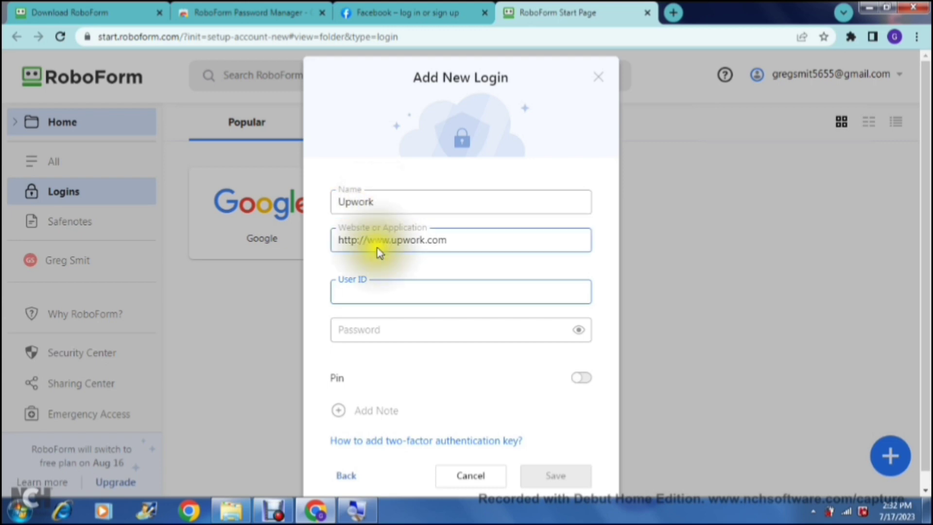
Cancel the unsaved Upwork login without filling in the User ID
click(376, 296)
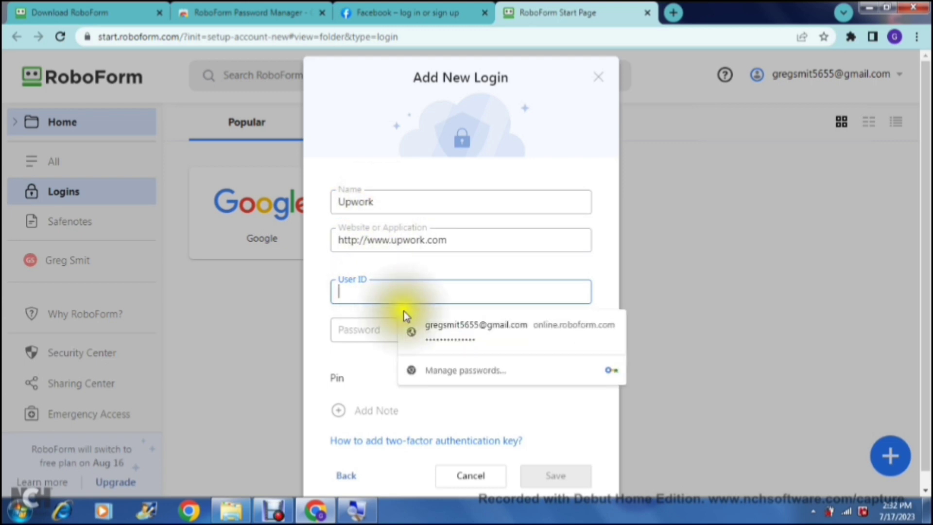
click(381, 371)
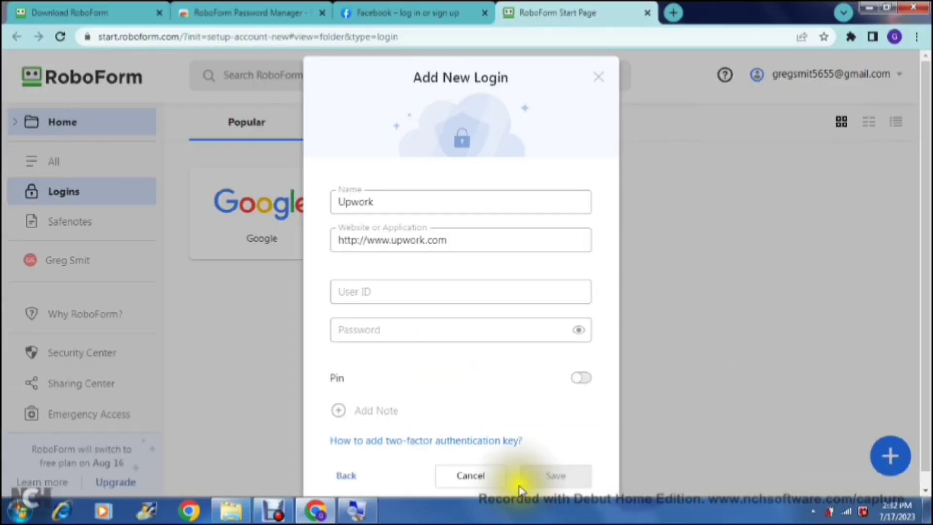
click(487, 481)
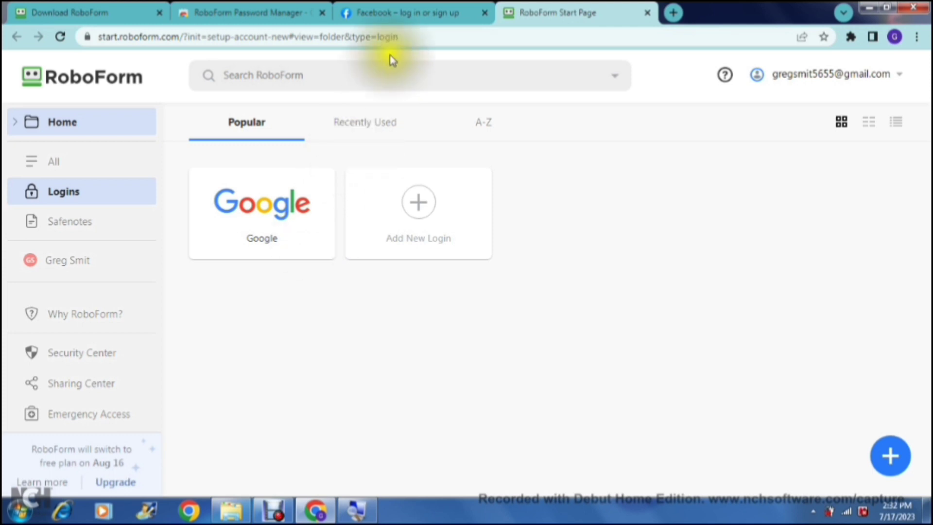
On the Facebook tab, log in with the pre-filled email so RoboForm captures the login
click(408, 22)
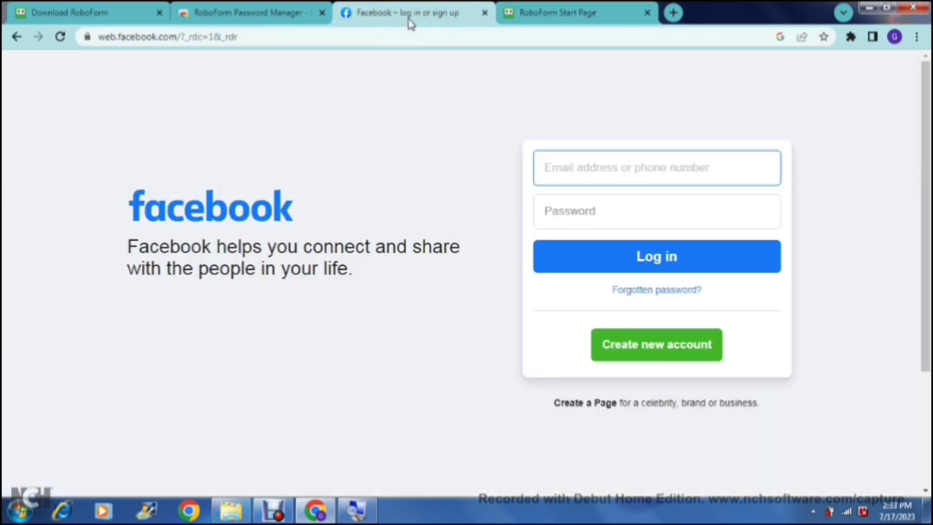
click(598, 167)
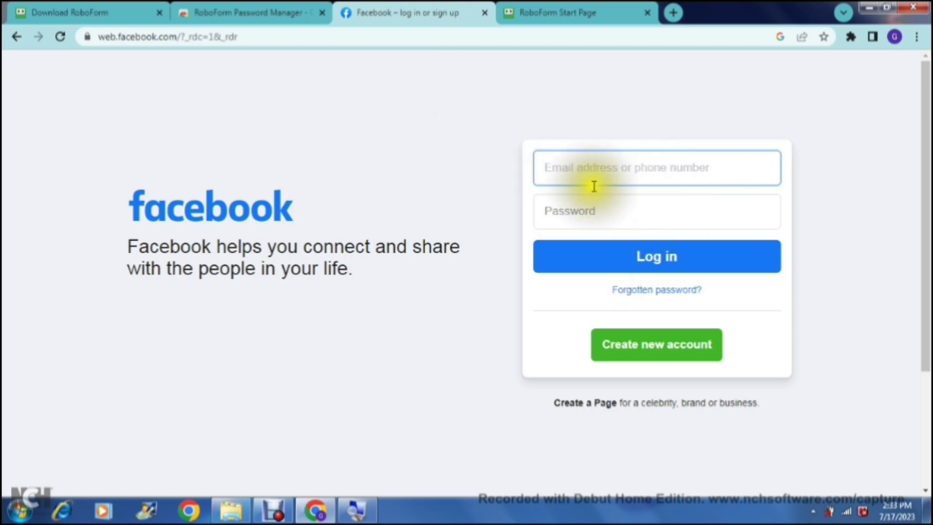
click(559, 255)
click(577, 258)
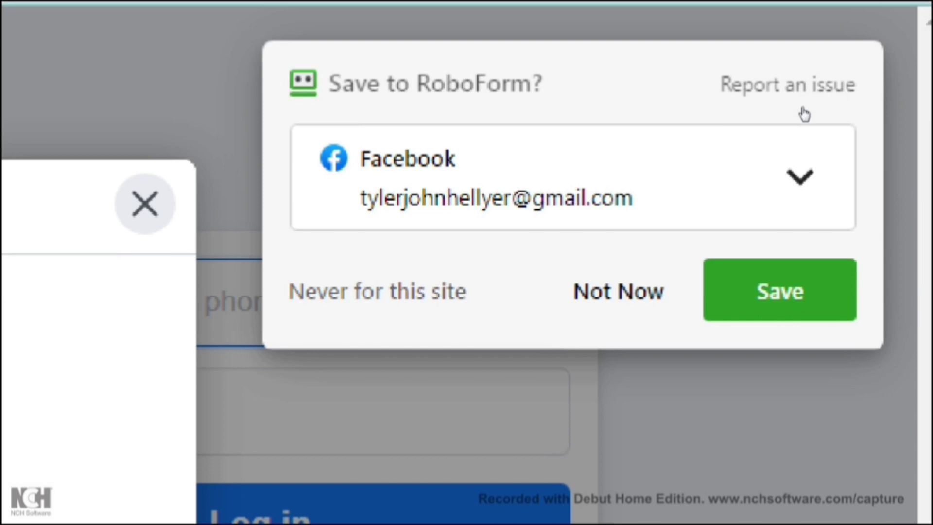
Check the save prompt's folder and name options, keep the name 'Facebook', and return to the Start Page unsaved
click(872, 122)
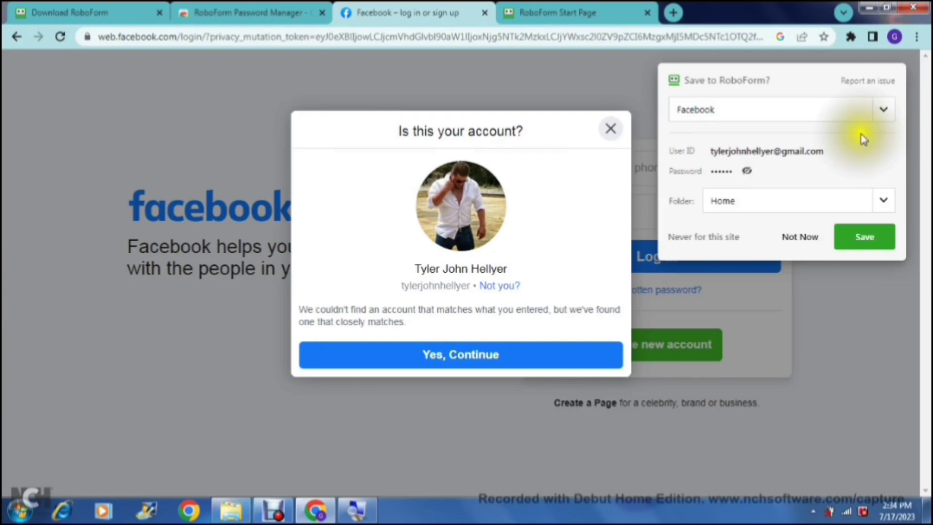
click(882, 201)
click(882, 201)
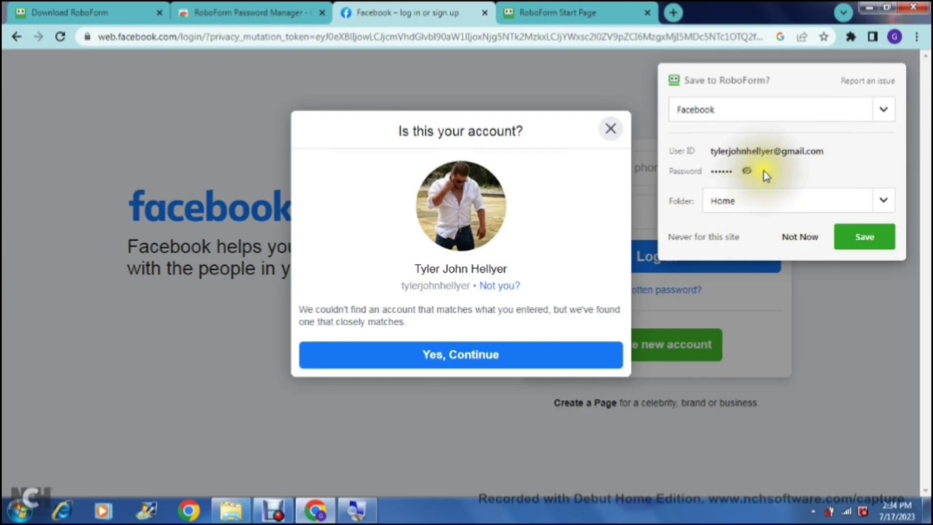
click(879, 117)
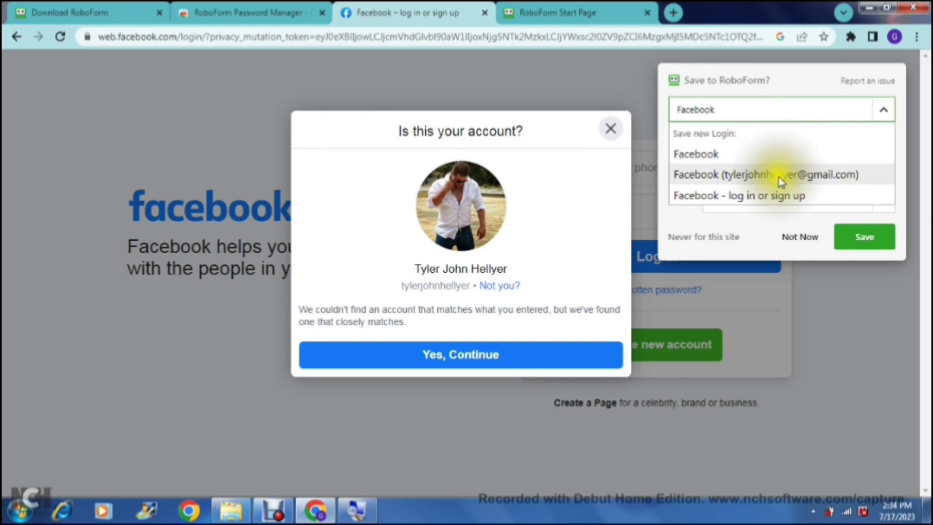
click(887, 114)
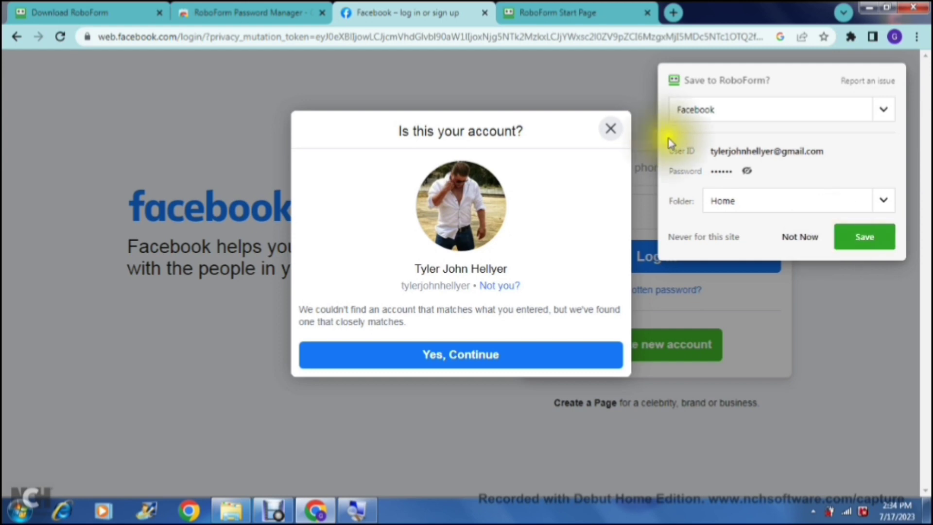
click(563, 15)
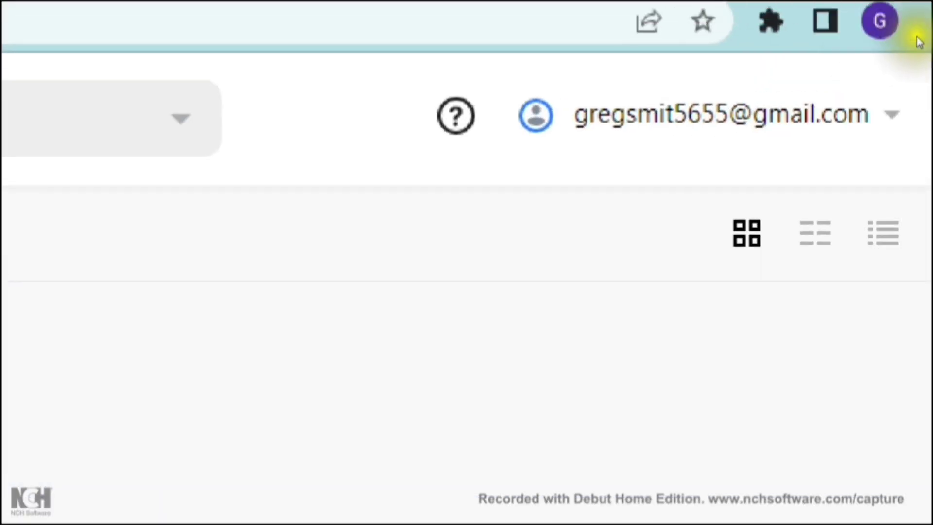
Choose Import from the account email menu at top right
click(928, 77)
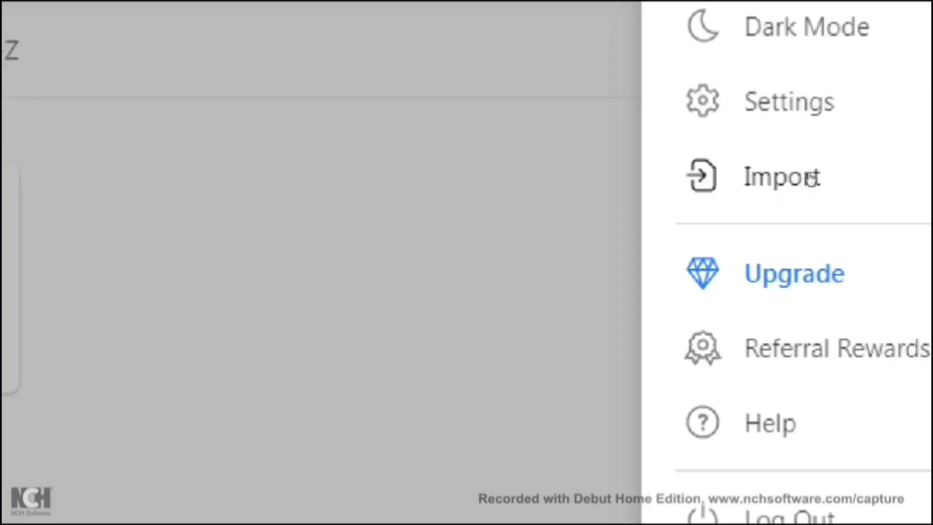
click(810, 178)
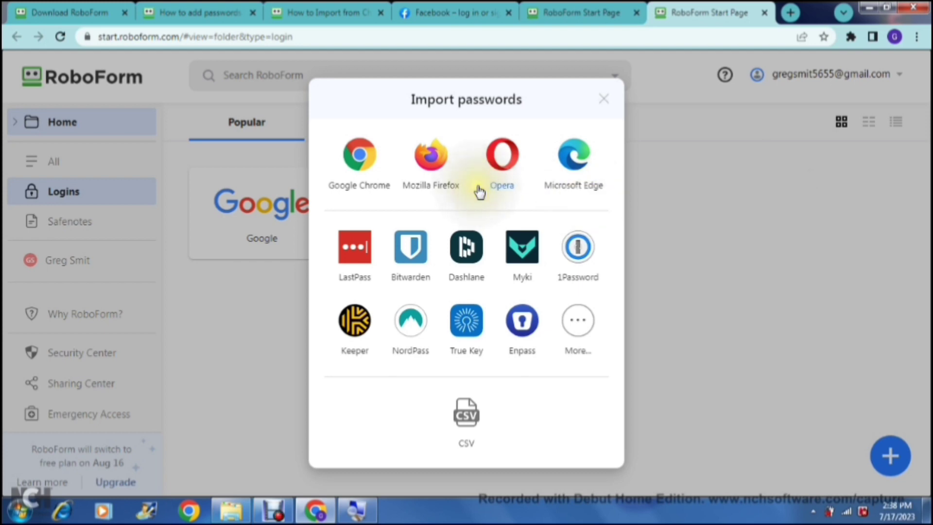
Start a Google Chrome password import, then cancel it at the Closing Windows prompt
click(358, 153)
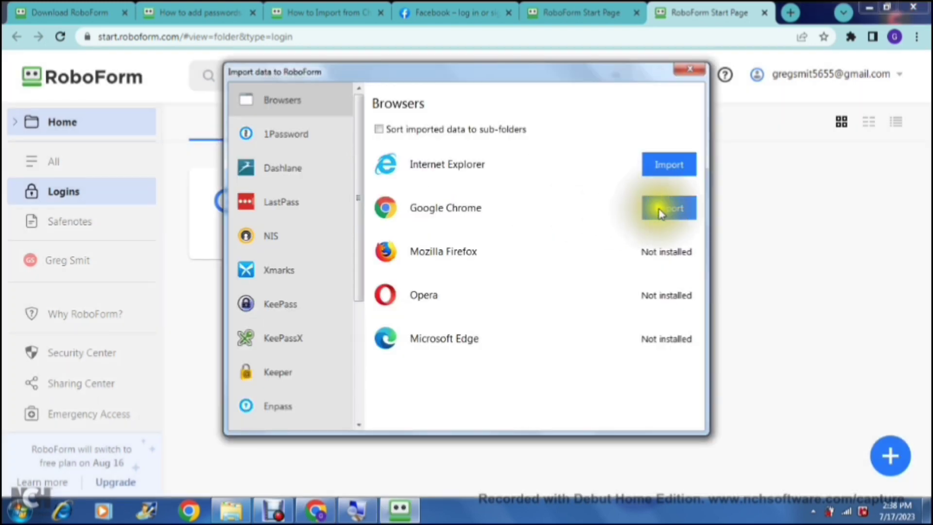
click(669, 210)
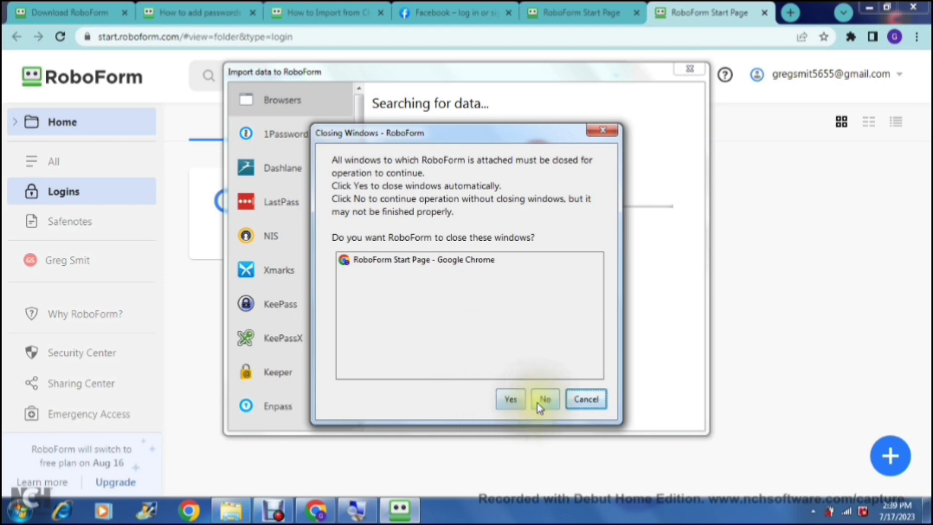
click(574, 402)
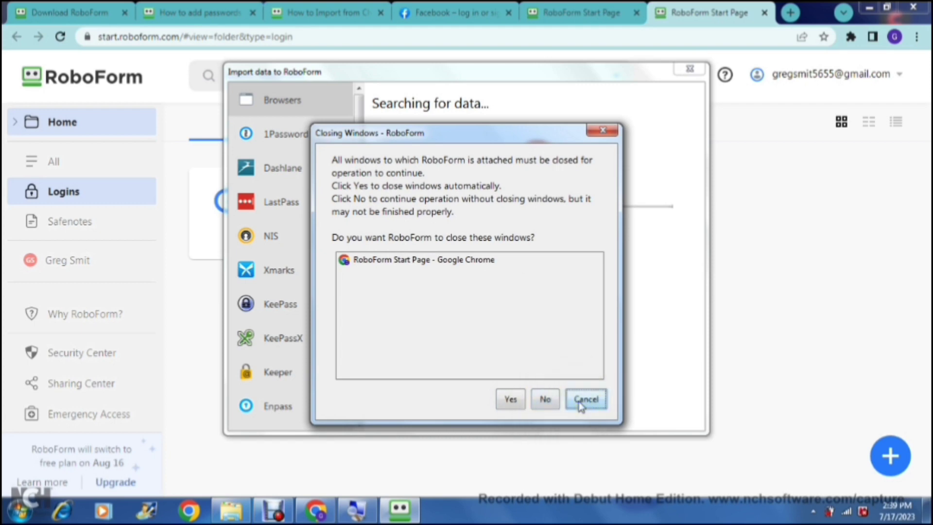
click(580, 407)
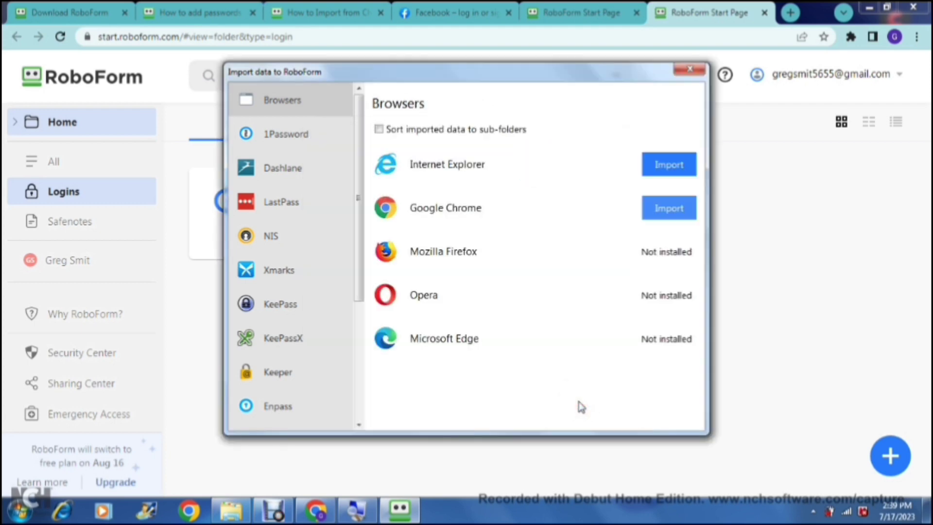
Close the Import data to RoboForm window
click(682, 71)
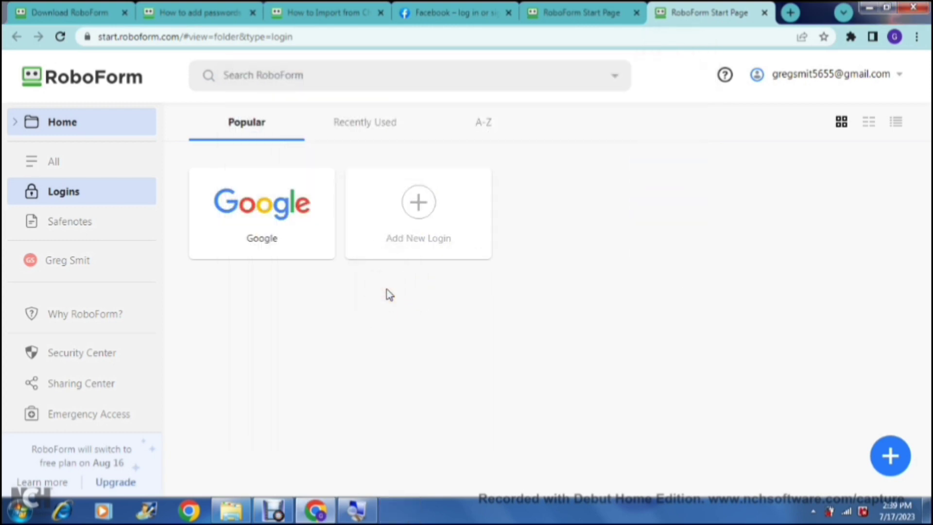